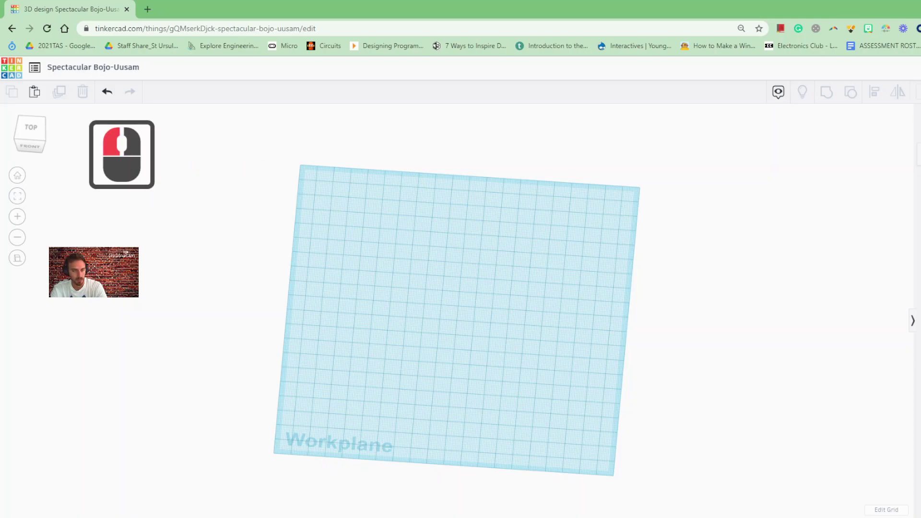
- Place the hexagon on the workplane, switch to a flat top view and select it
left_click(371, 230)
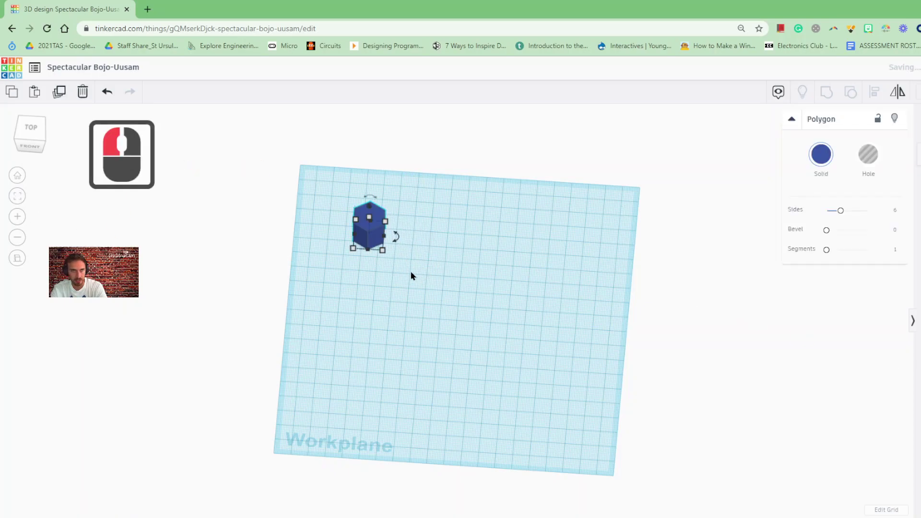
right_click_drag(329, 249, 298, 269)
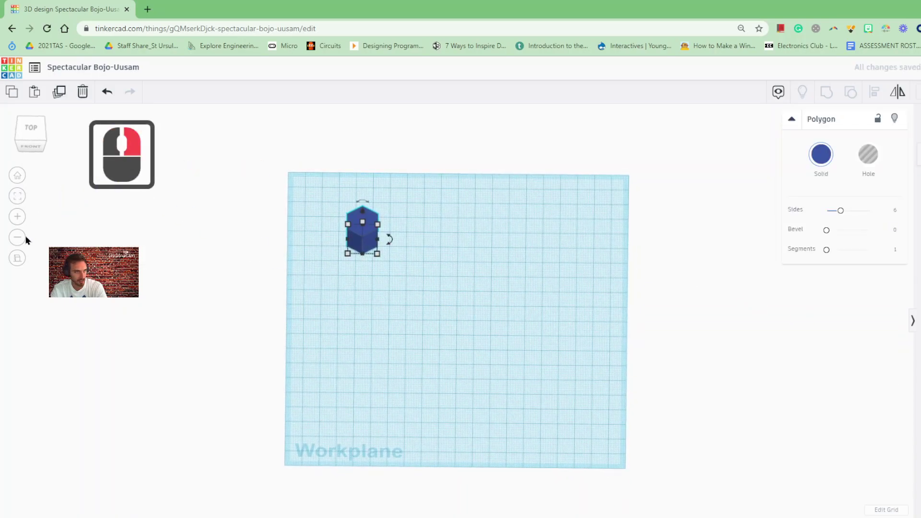
left_click(17, 259)
left_click(18, 258)
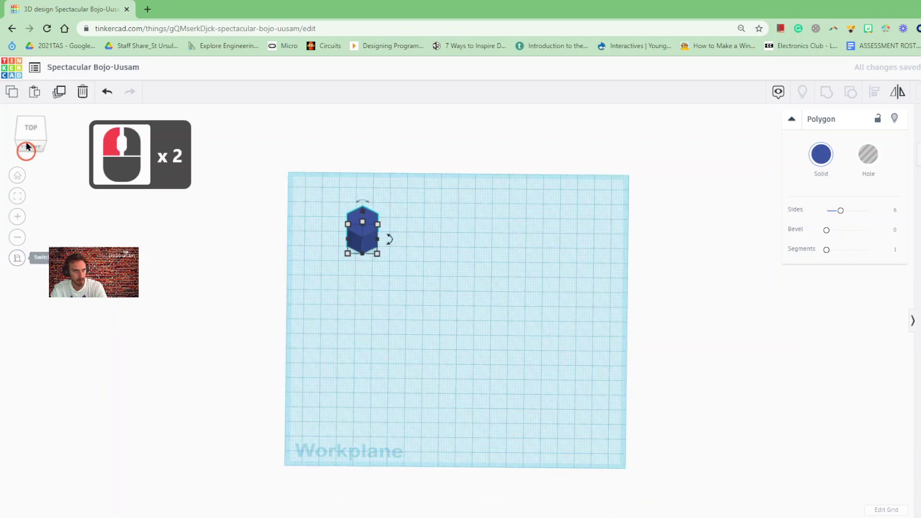
left_click(32, 128)
left_click(290, 208)
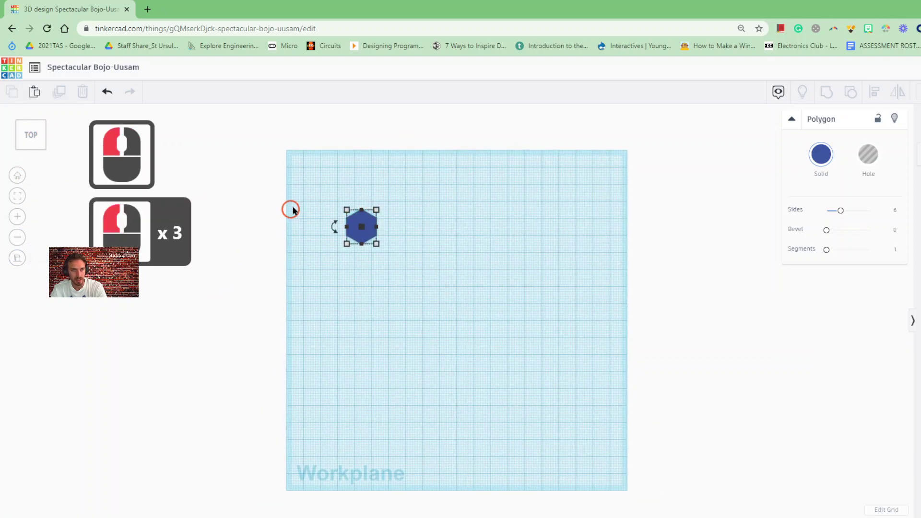
left_click_drag(430, 302, 430, 293)
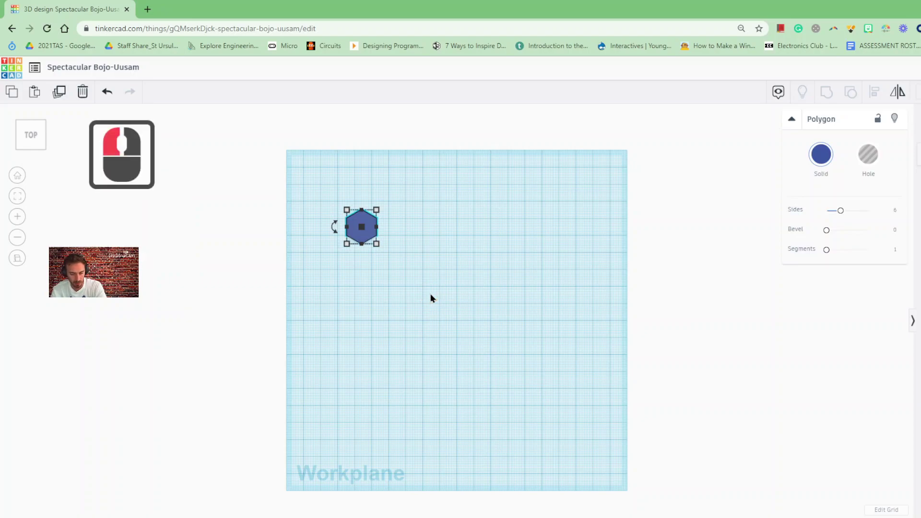
- Duplicate the hexagon downward into a touching column of seven and scale the column up evenly
key("ctrl+d")
key("Down")
key("Down")
key("Down")
key("Down")
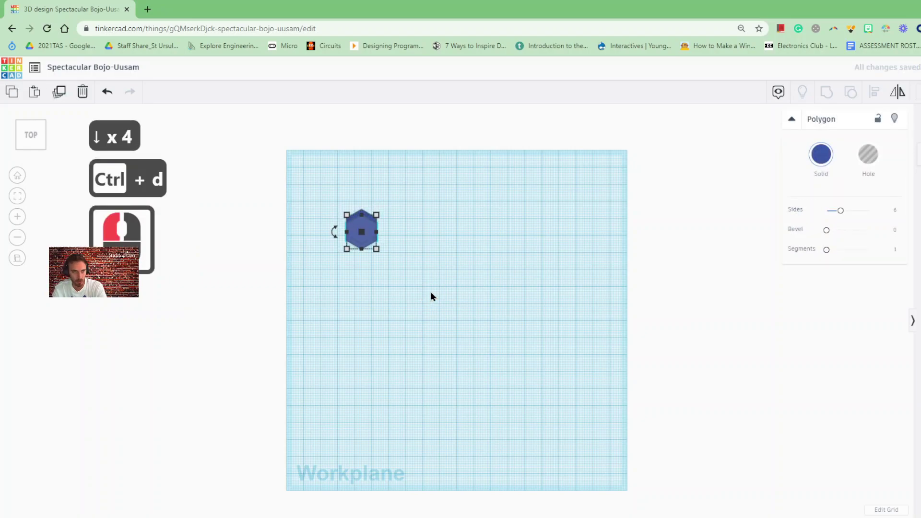
key("Down")
key("Down")
key("Down")
key("Down")
key("Down")
key("Down")
key("Down")
key("Down")
key("Down")
key("Down")
key("Down")
key("Down")
key("Down")
key("Down")
key("Down")
key("Down")
key("Down")
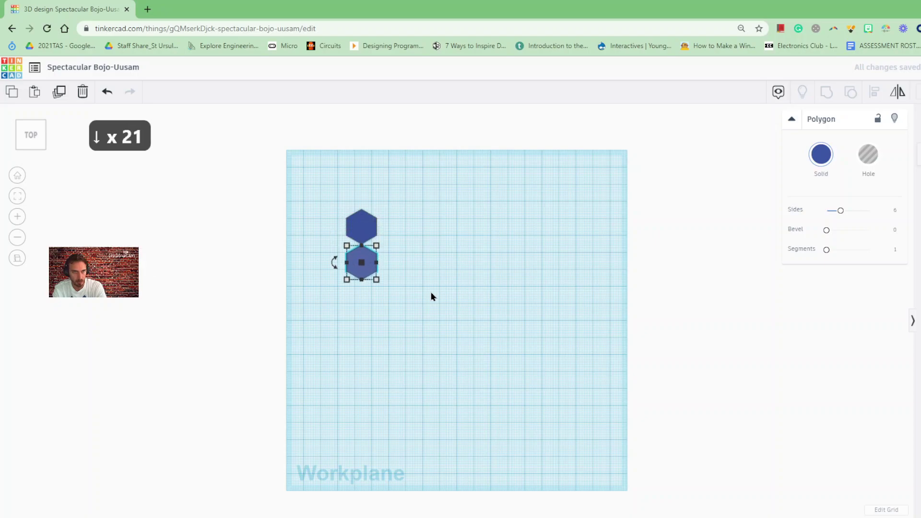
key("Down")
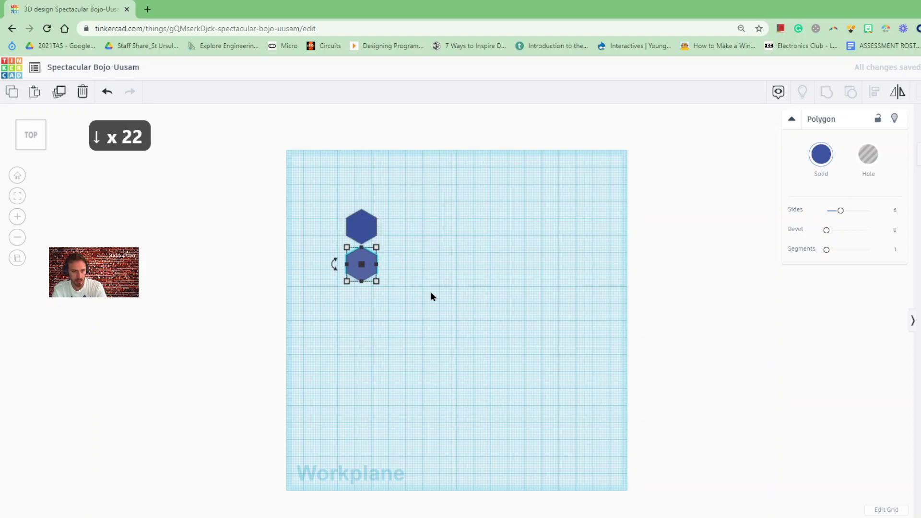
key("ctrl+d")
key("ctrl+d")
key("ctrl+d")
key("ctrl+d")
key("ctrl+d")
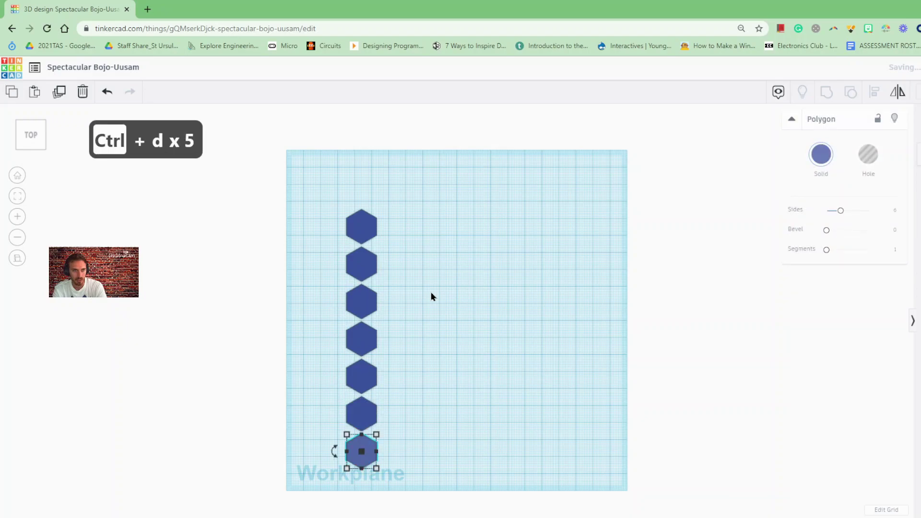
left_click_drag(349, 292, 415, 488)
left_click_drag(378, 212, 381, 256)
key("ctrl+z")
- Duplicate the seven-hexagon column, offsetting the copy right and up half a cell
left_click(565, 259)
left_click_drag(311, 159, 464, 488)
key("ctrl+d")
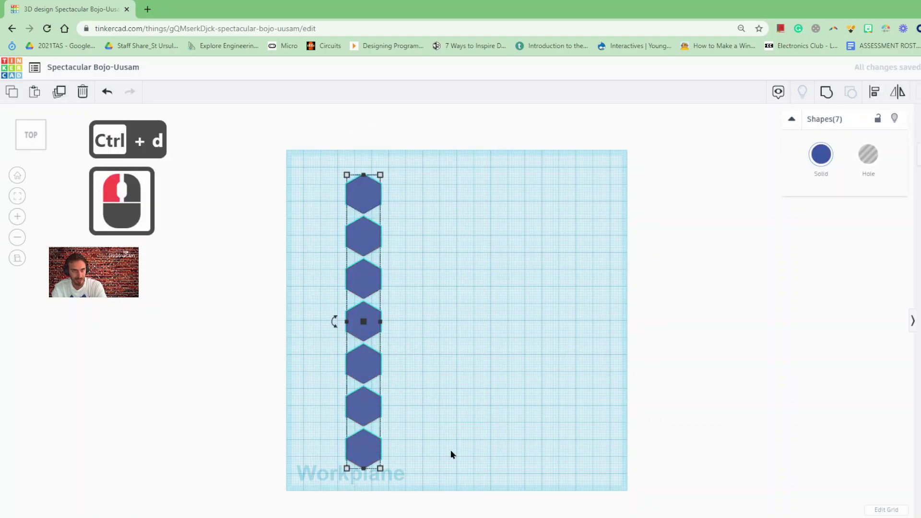
key("Right")
key("Right")
key("Right")
key("Right")
key("Right")
key("Right")
key("Right")
key("Right")
key("Right")
key("Right")
key("Right")
key("Right")
key("Right")
key("Right")
key("Right")
key("Right")
key("Right")
key("Right")
key("Right")
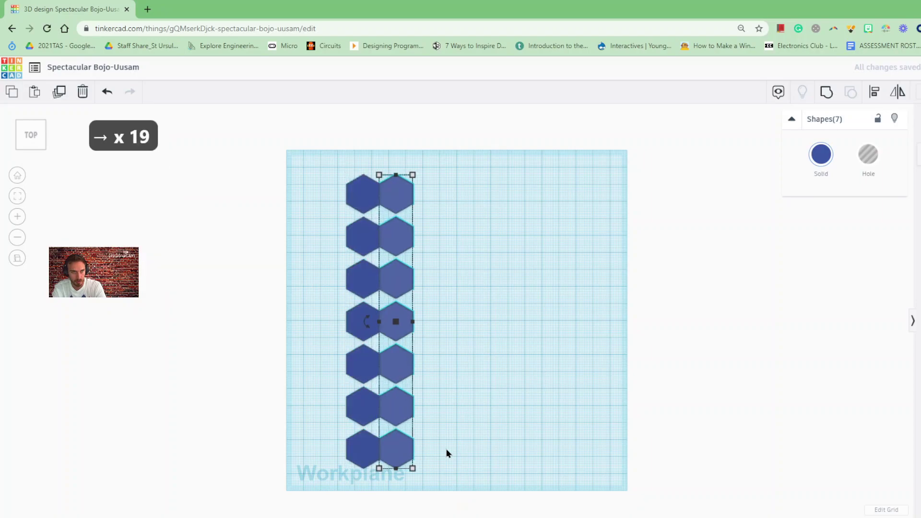
key("Right")
key("Right")
key("Right")
key("Right")
key("Right")
key("Right")
key("Up")
key("Up")
key("Up")
key("Up")
key("Up")
key("Up")
key("Up")
key("Up")
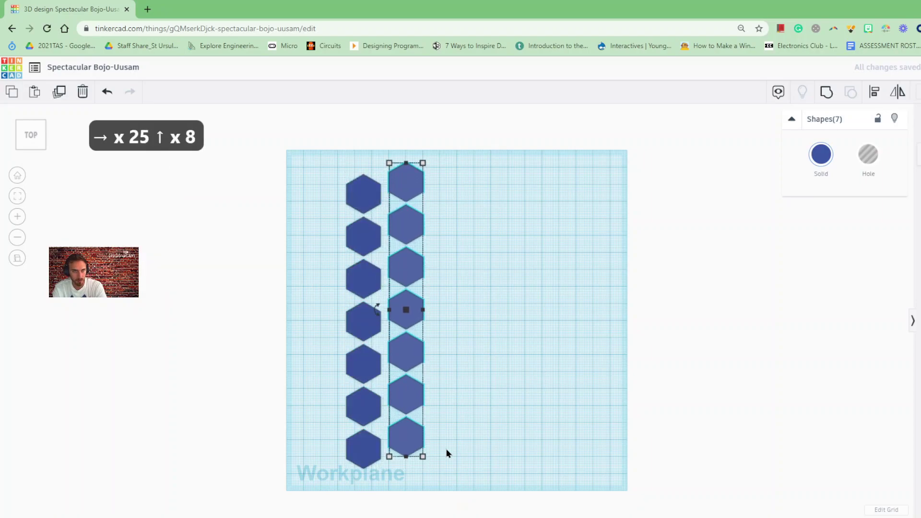
key("Up")
key("Up")
key("Up")
key("Up")
key("Up")
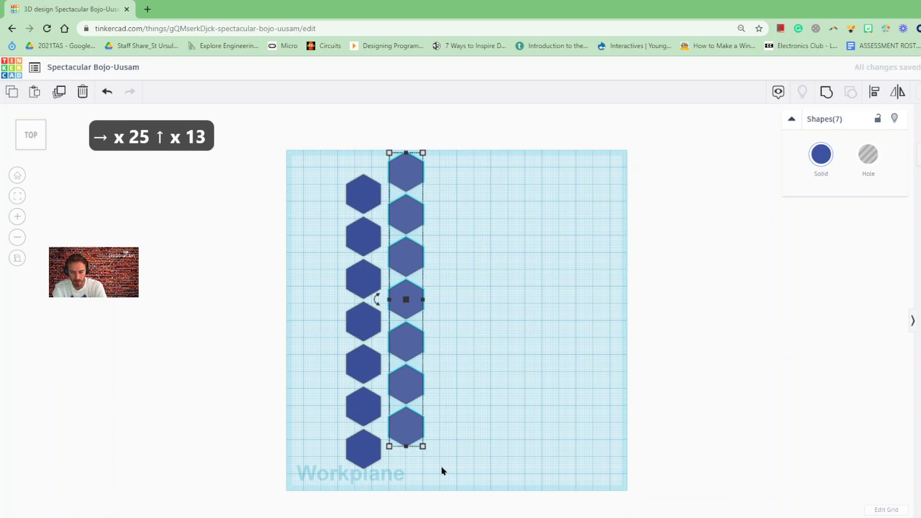
- Duplicate all 14 hexagons and shift the copy right beside the first two columns
left_click(520, 380)
left_click_drag(302, 124, 481, 495)
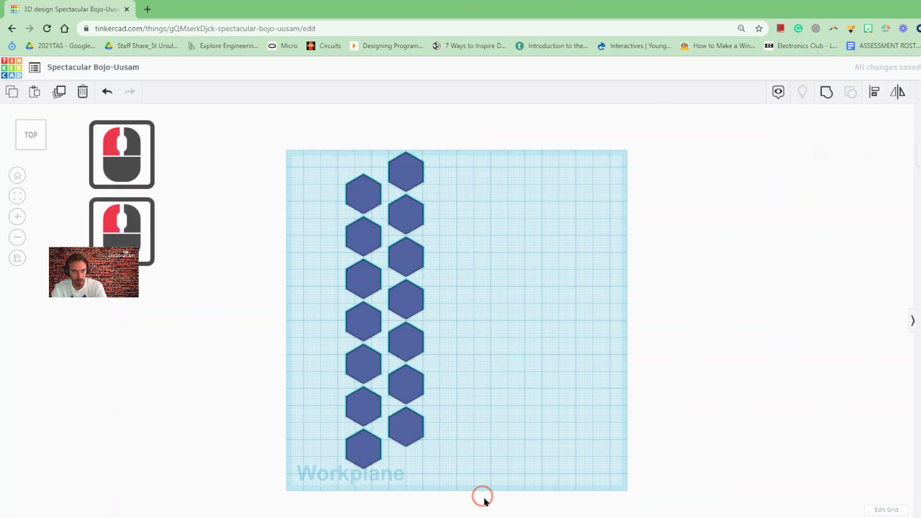
key("ctrl+c")
key("ctrl+d")
key("Right")
key("Right")
key("Right")
key("Right")
key("Right")
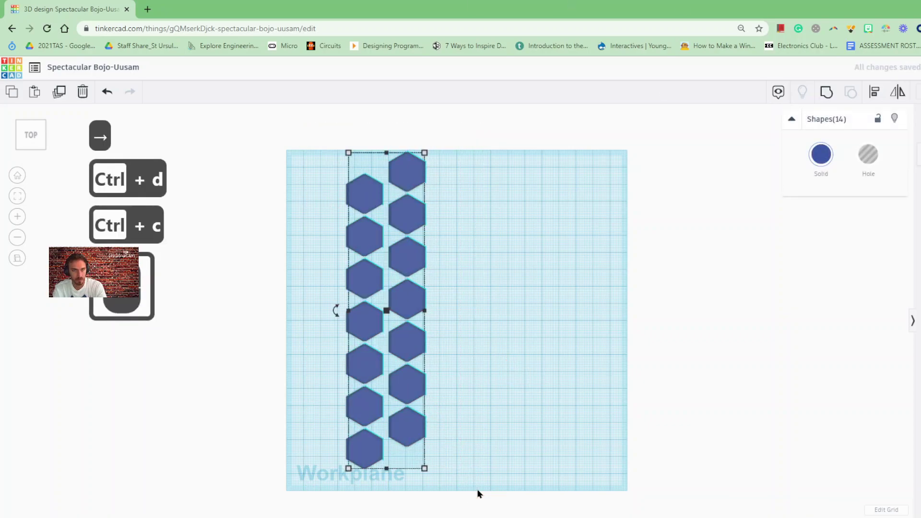
key("Right")
key("Right")
key("Right")
key("Right")
key("Right")
key("Right")
key("Right")
key("Right")
key("Right")
key("Right")
key("Right")
key("Right")
key("Right")
key("Right")
key("Right")
key("Right")
key("Right")
key("Right")
key("Right")
key("Right")
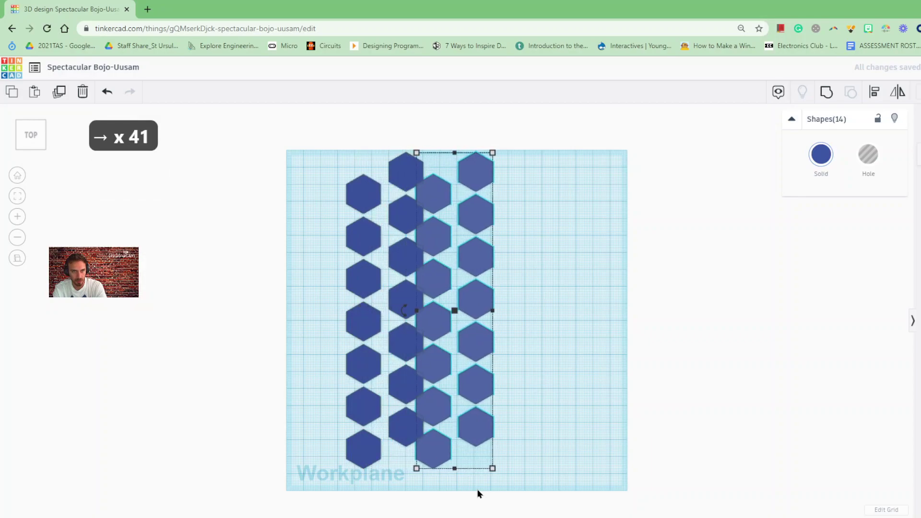
key("Right")
key("Right")
key("Right")
key("Right")
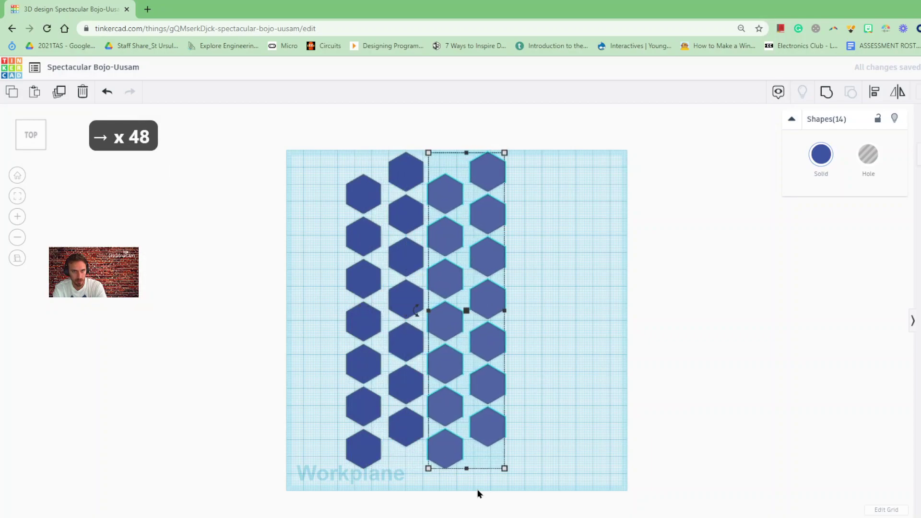
- Orbit to an angled view, select all 28 hexagons and lower them to -9.00
left_click(693, 319)
right_click_drag(693, 318, 482, 246)
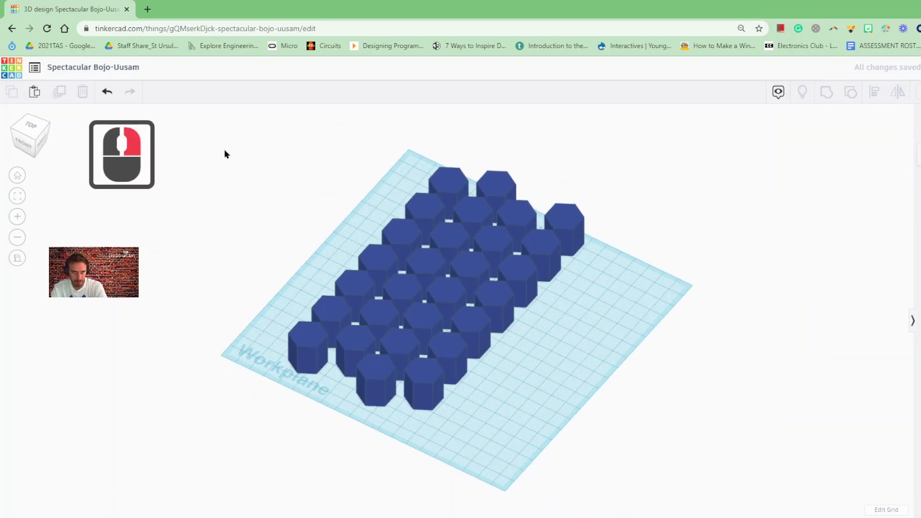
left_click_drag(224, 154, 575, 355)
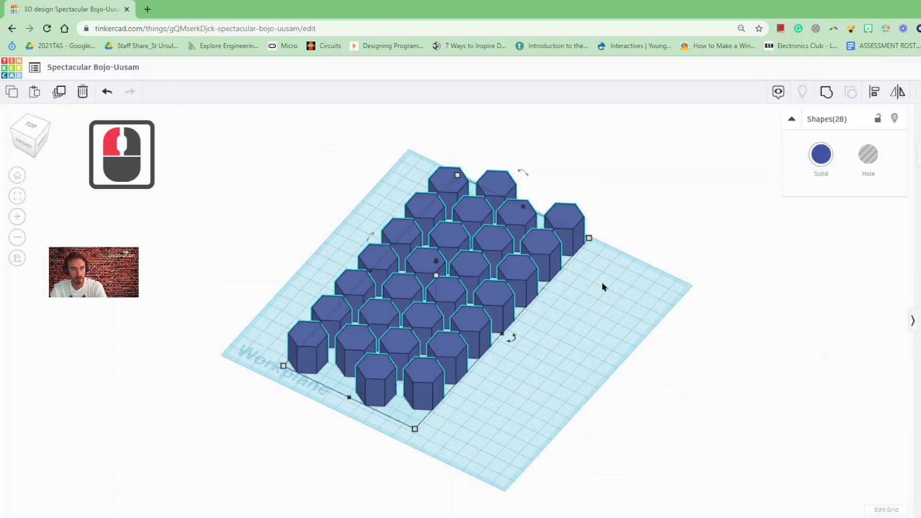
left_click_drag(439, 267, 426, 276)
scroll(432, 422, "up", 3)
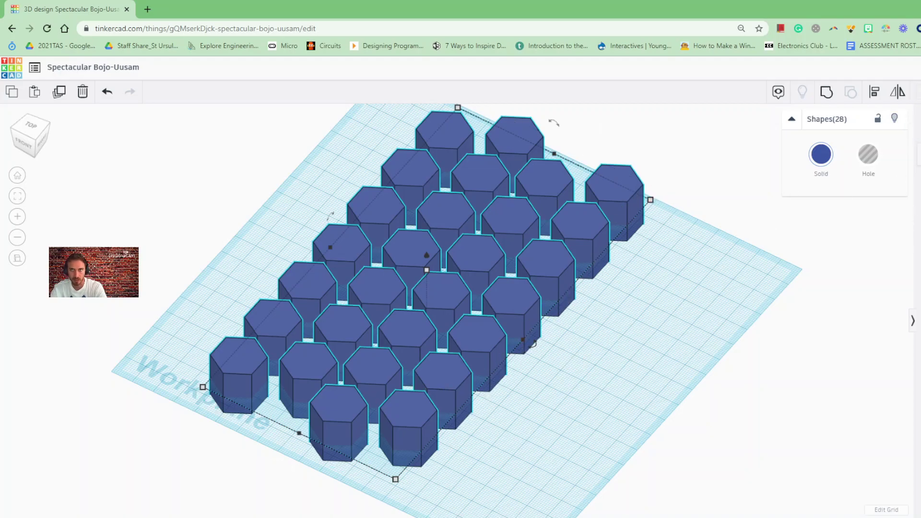
- Export the 28 hexagons using the .SVG option under For Lasercutting
left_click(920, 92)
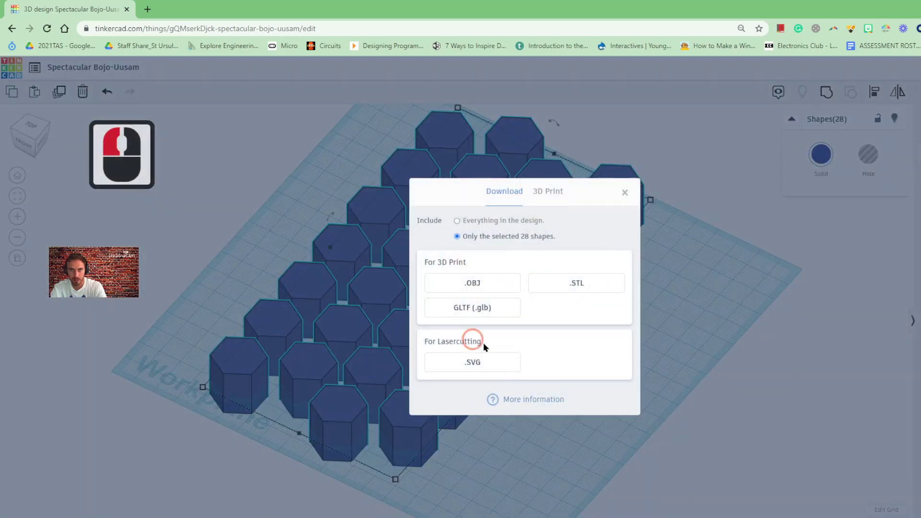
left_click(490, 365)
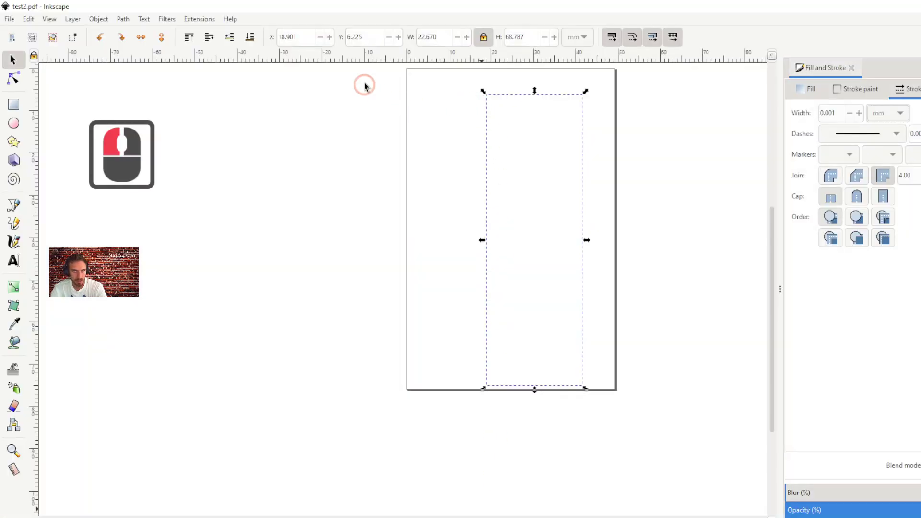
- Delete the old rectangle from test2.pdf and drag the downloaded hexagon SVG onto the canvas
left_click_drag(365, 83, 651, 396)
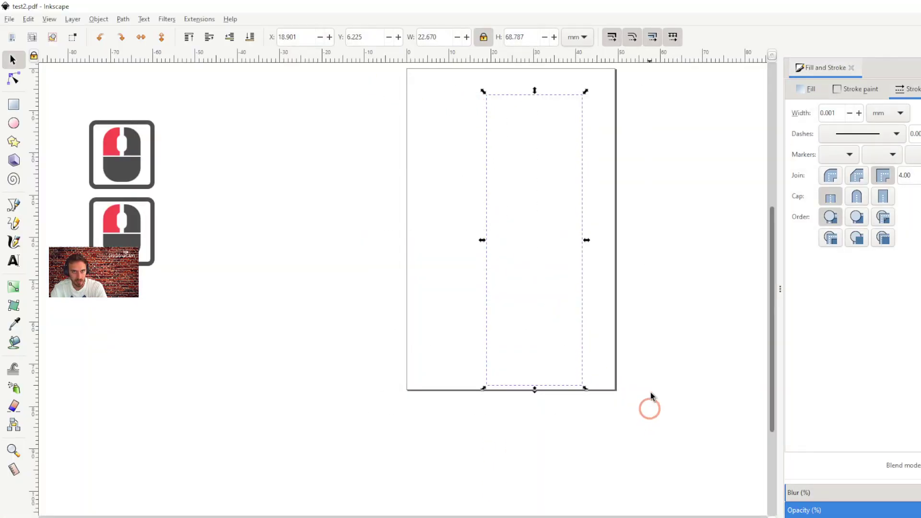
key("Delete")
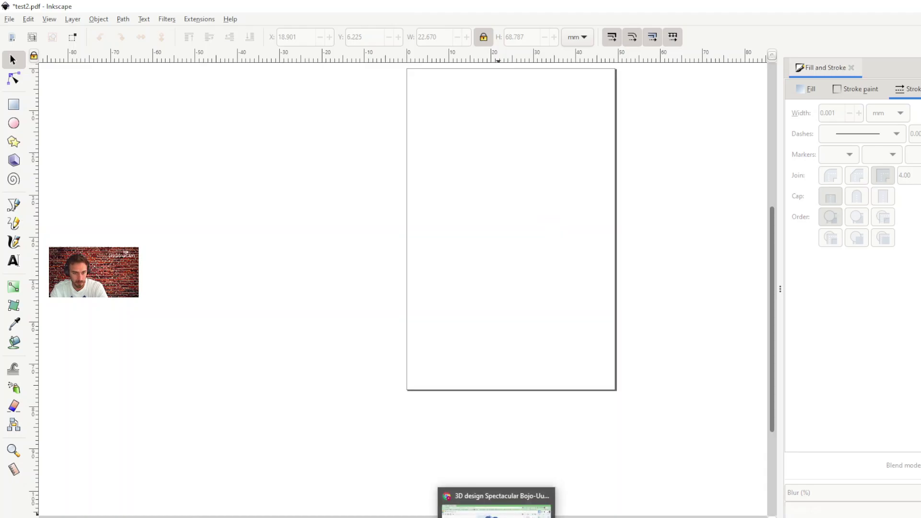
left_click(497, 517)
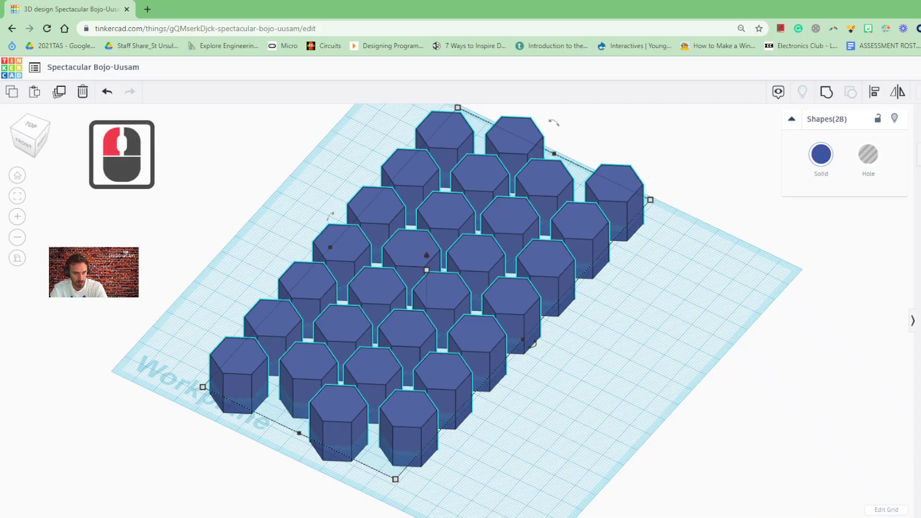
left_click(486, 517)
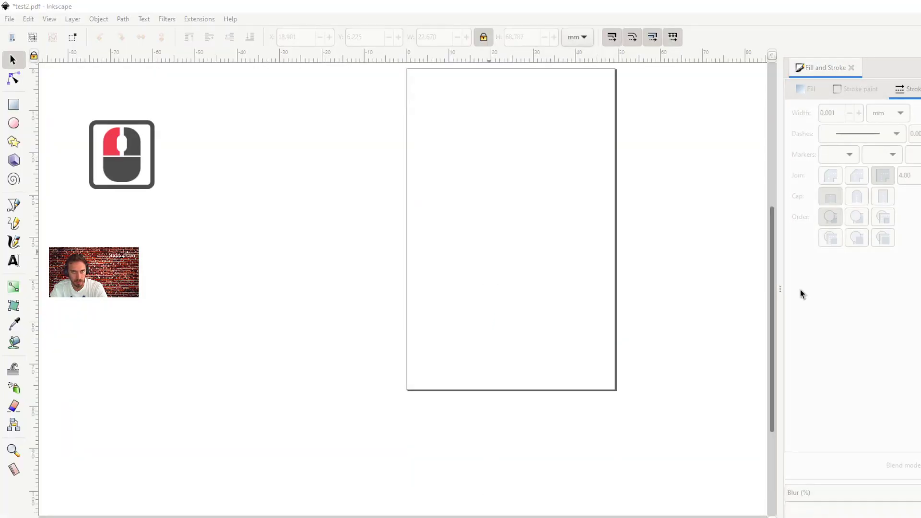
left_click_drag(920, 288, 366, 150)
- Import the hexagon SVG as editable objects and zoom out to see it
left_click(440, 265)
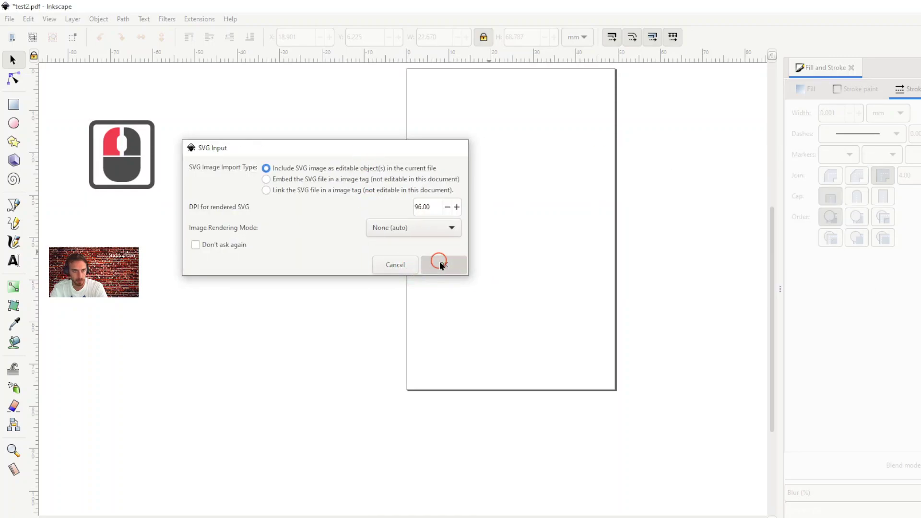
left_click(439, 264)
scroll(642, 197, "down", 1)
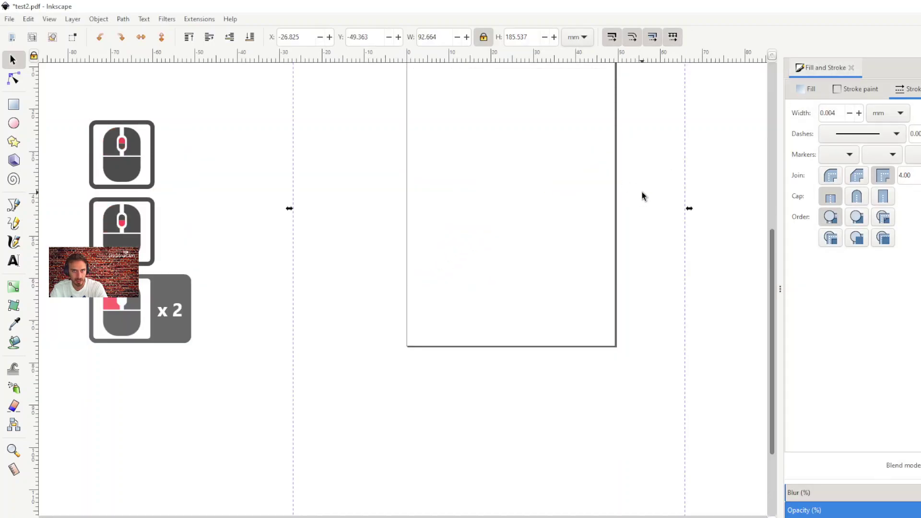
scroll(641, 195, "up", 3)
scroll(640, 188, "down", 2, "ctrl")
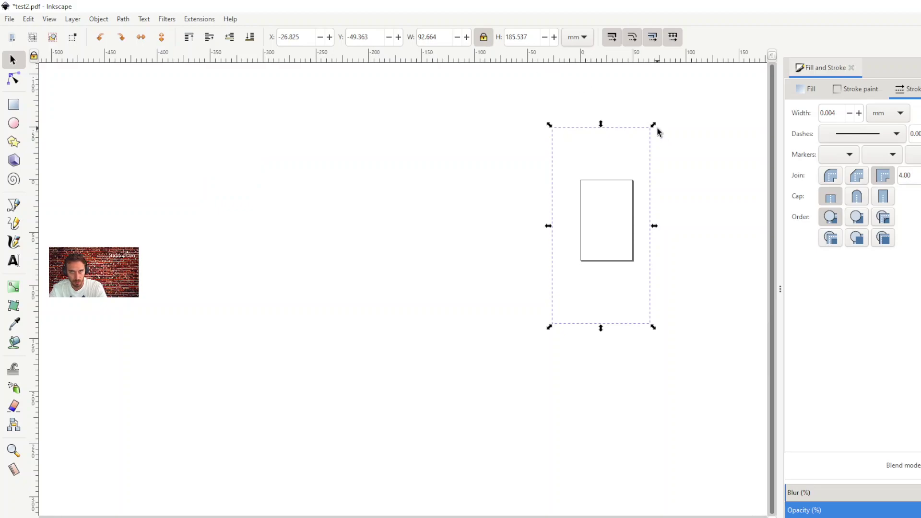
- Shrink the drawing to about 35.307 × 70.693 mm and move it onto the page
left_click_drag(653, 127, 603, 209)
left_click_drag(580, 259, 610, 205)
left_click(623, 273)
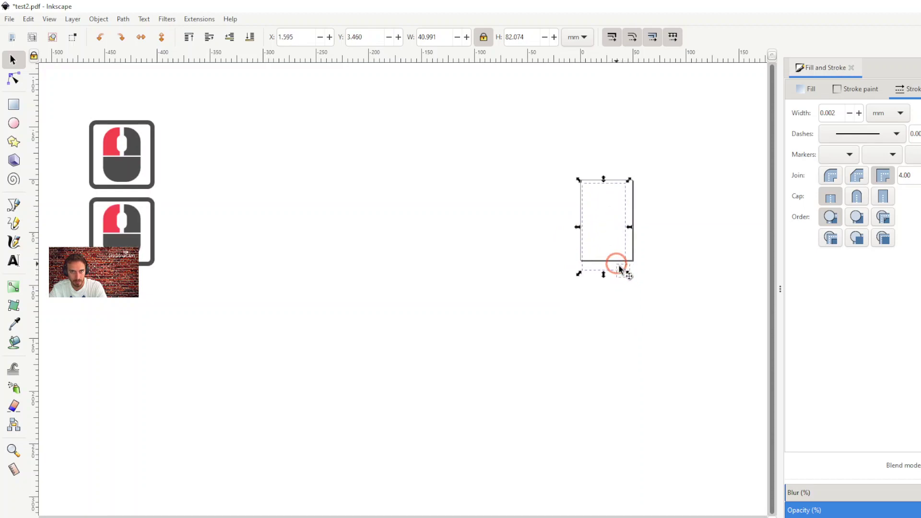
left_click(593, 199)
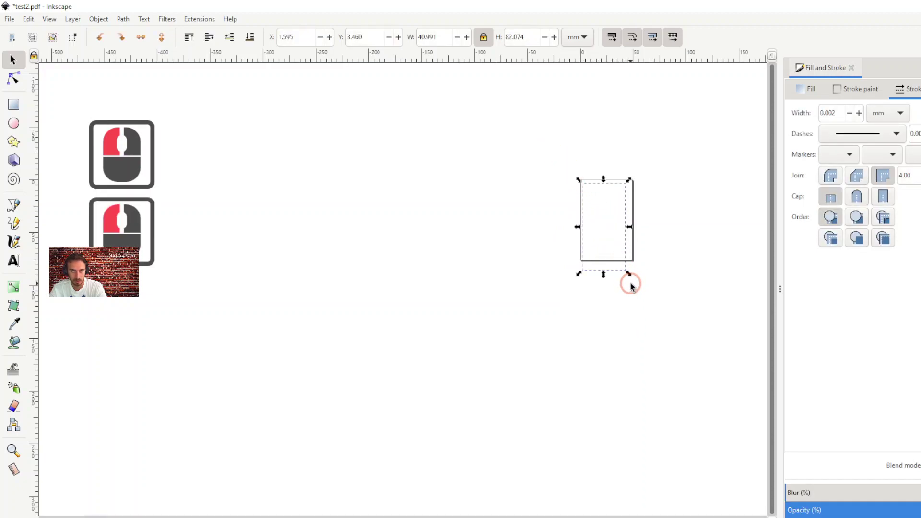
left_click_drag(626, 275, 620, 268)
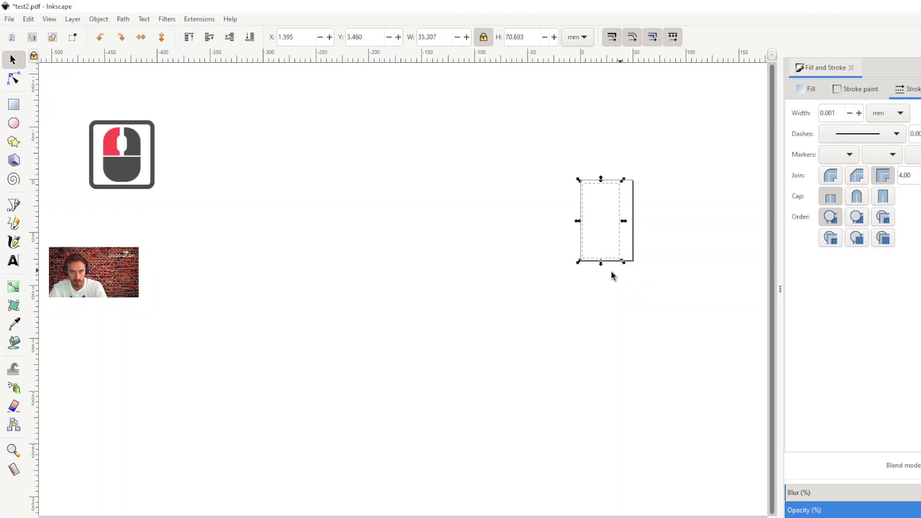
- Select the hexagon drawing, preview a 1 mm stroke width and check its red stroke paint
left_click(591, 294)
left_click_drag(537, 130, 665, 327)
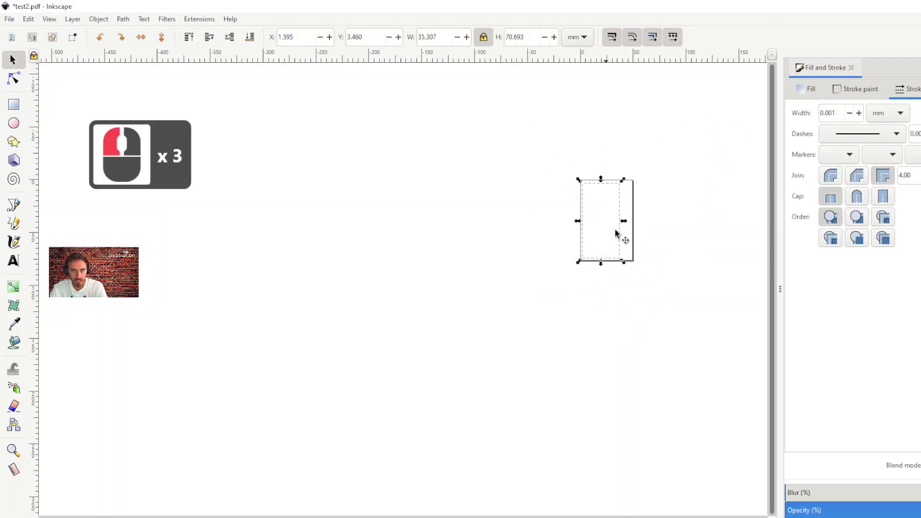
double_click(812, 113)
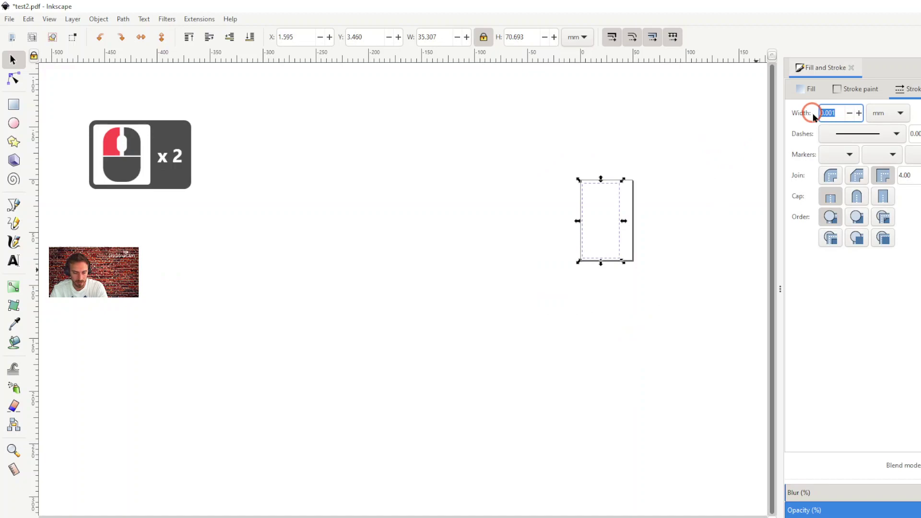
type("1")
key("Return")
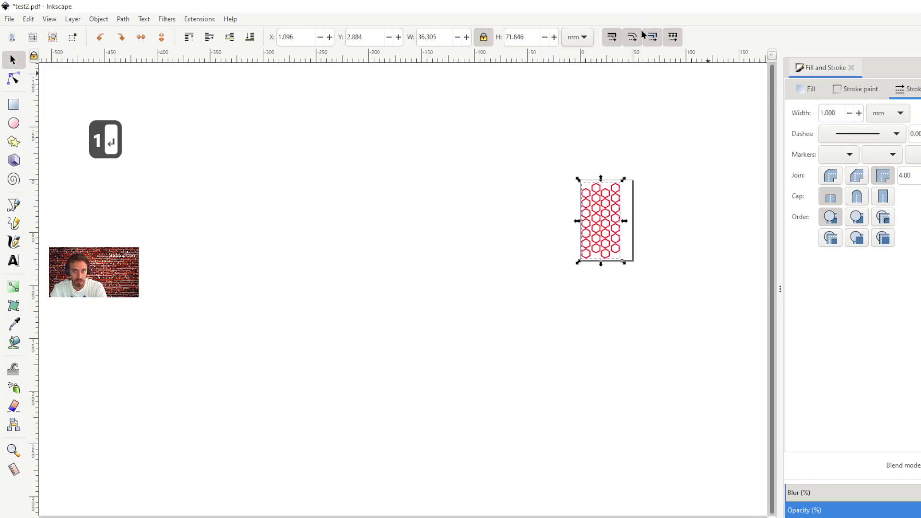
scroll(617, 220, "up", 4, "ctrl")
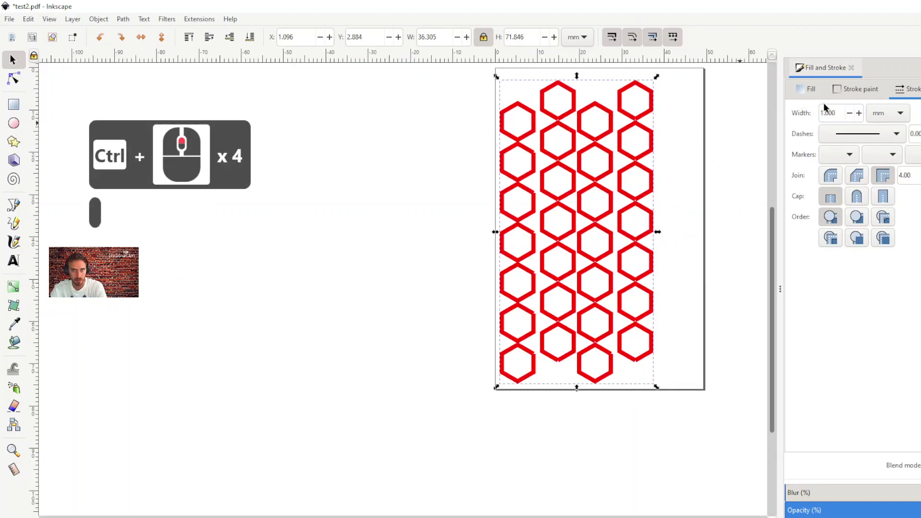
left_click(856, 89)
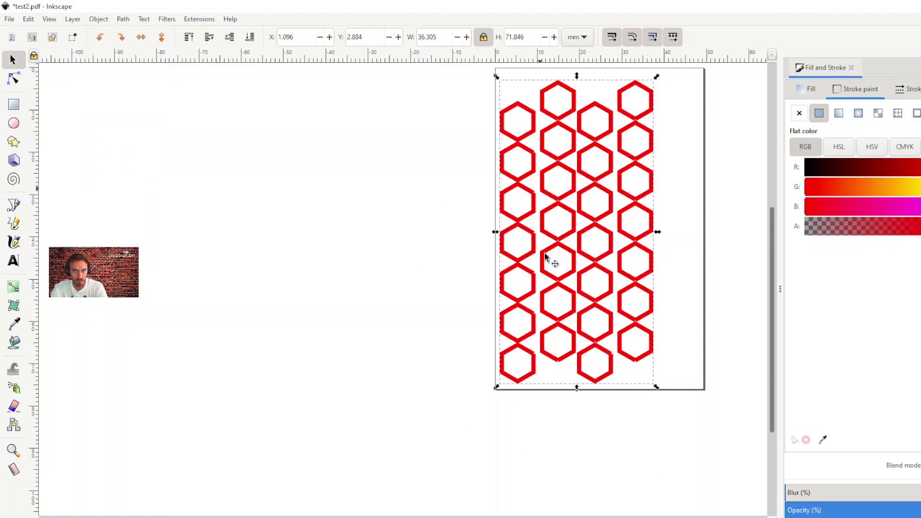
- Reduce the hexagon stroke width to 0.001 mm for hairline outlines
left_click(909, 89)
left_click(837, 113)
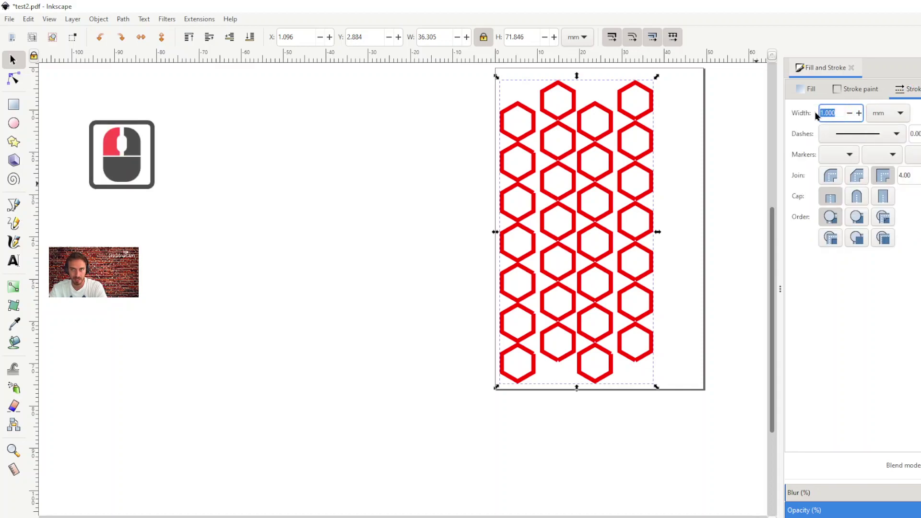
type("0.001")
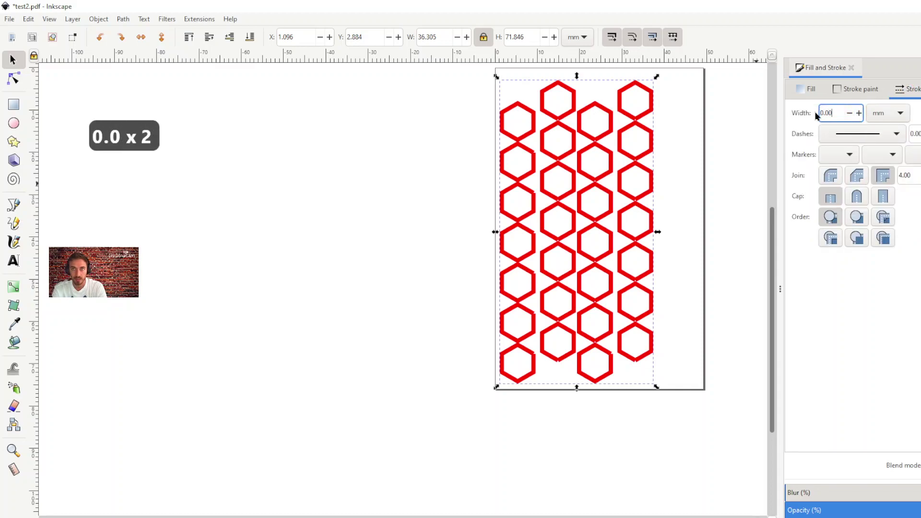
left_click(895, 117)
left_click(895, 115)
left_click(455, 216)
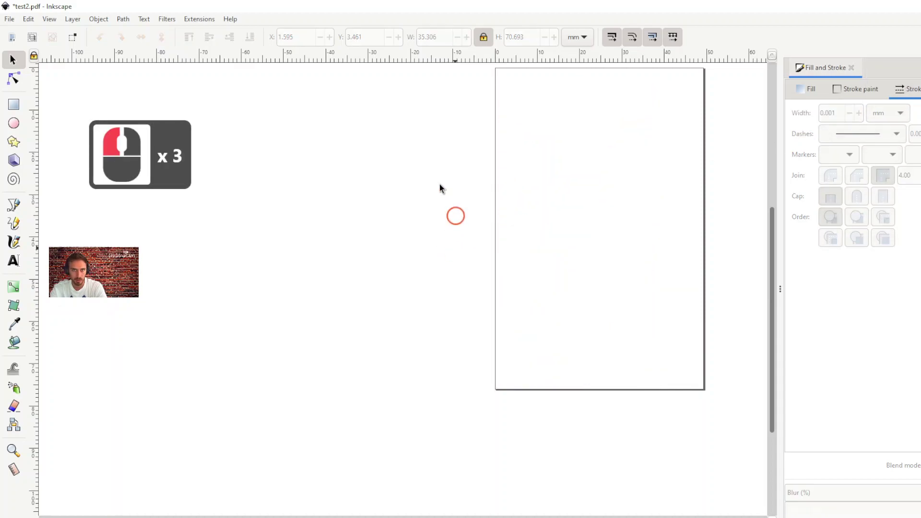
- Save the drawing as test3 in Portable Document Format (*.pdf), accepting the PDF options
left_click(363, 207)
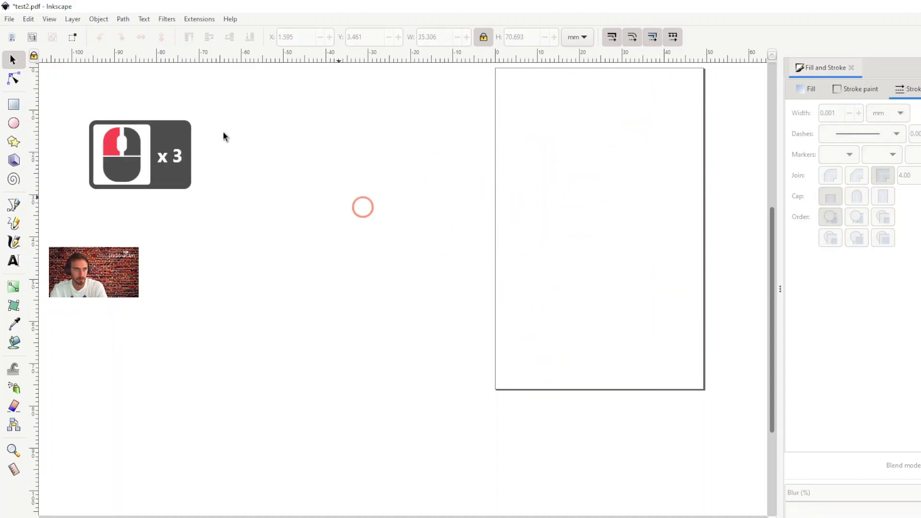
left_click(9, 21)
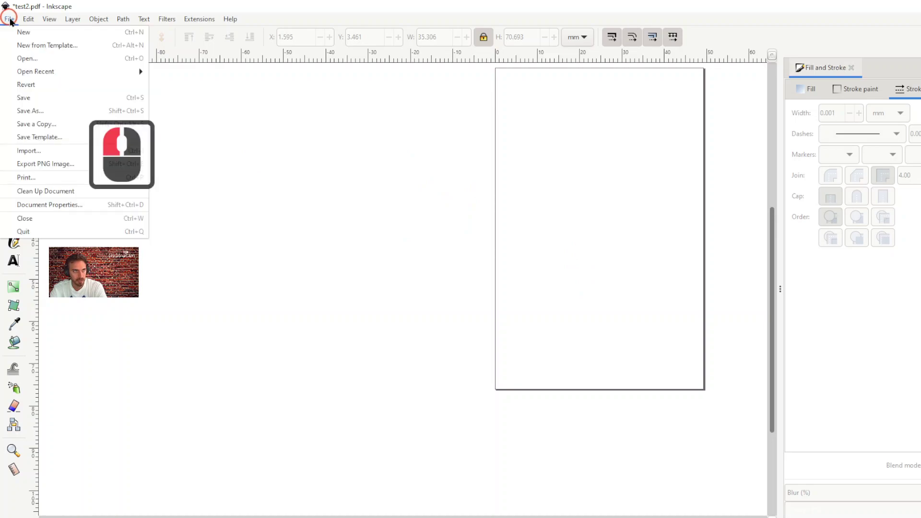
left_click(57, 111)
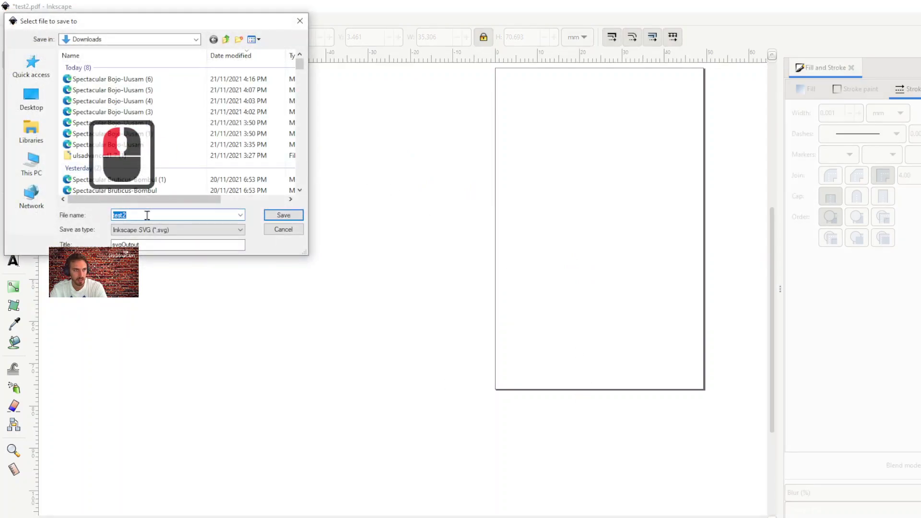
type("test3")
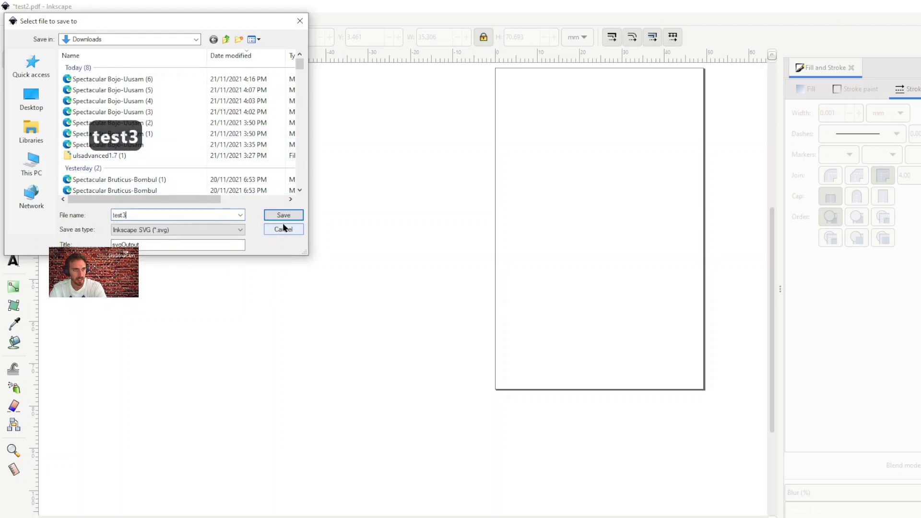
left_click(233, 224)
left_click(235, 229)
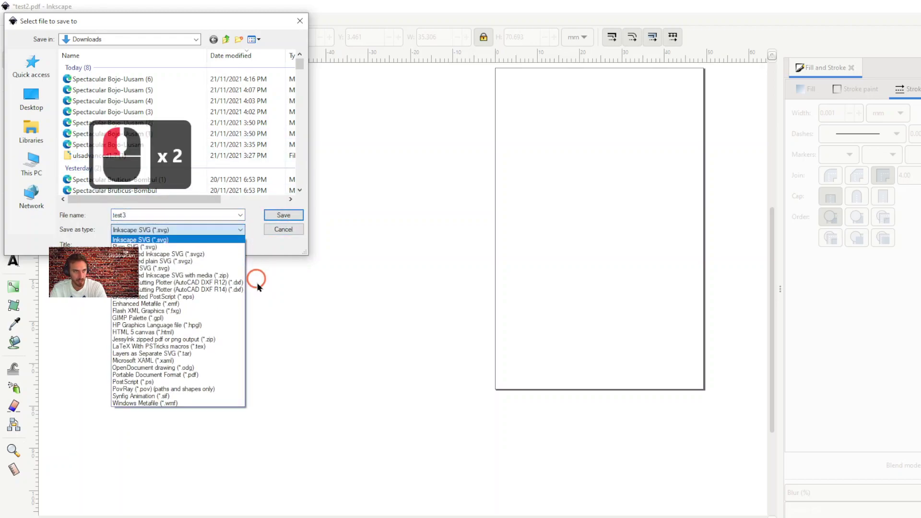
left_click(134, 374)
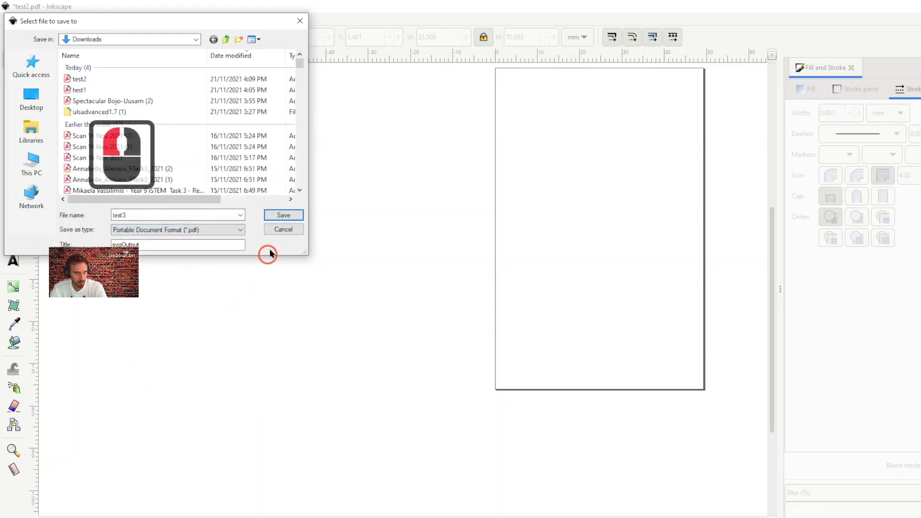
left_click(279, 216)
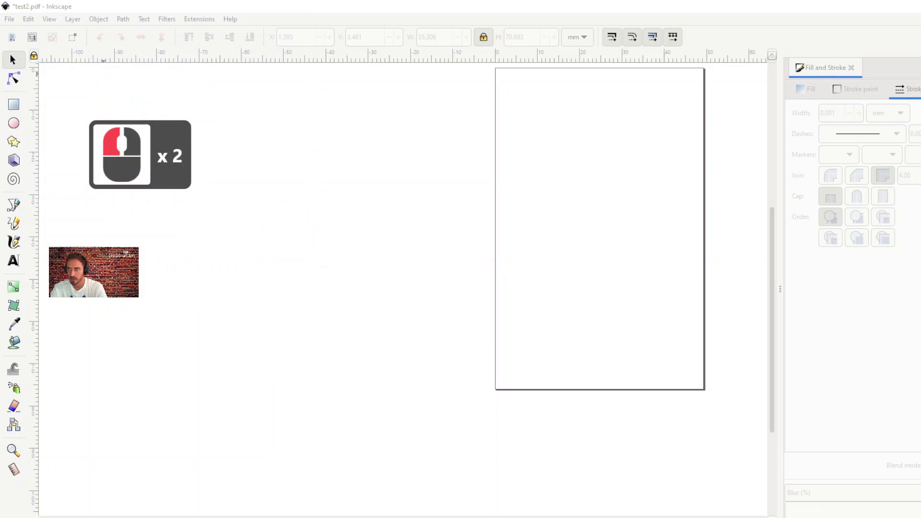
left_click(600, 295)
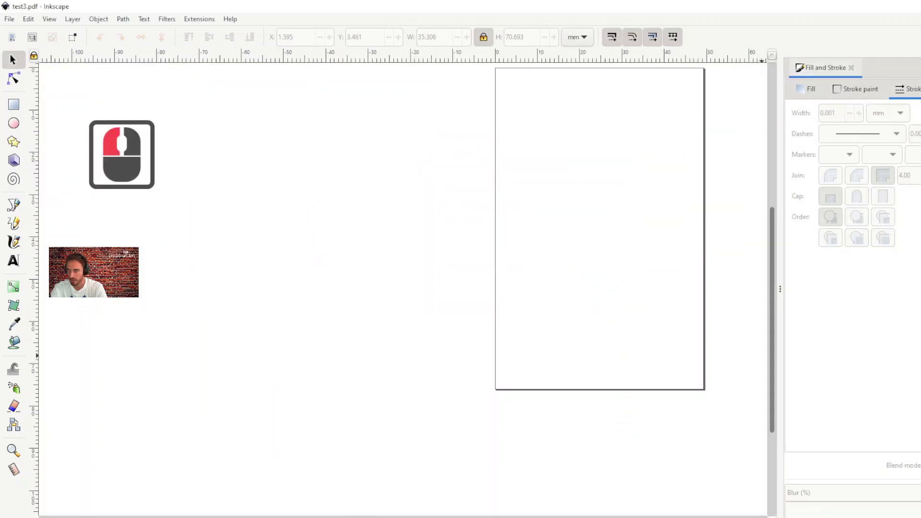
left_click(600, 294)
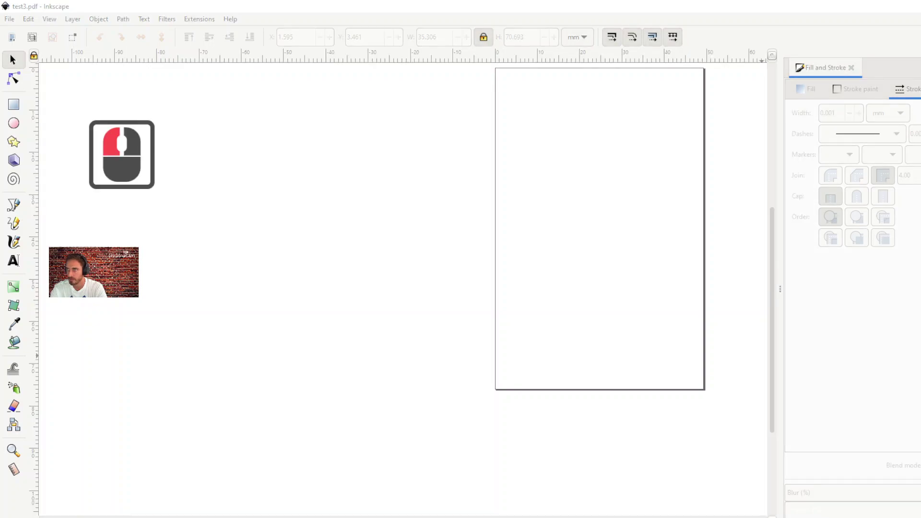
left_click(761, 355)
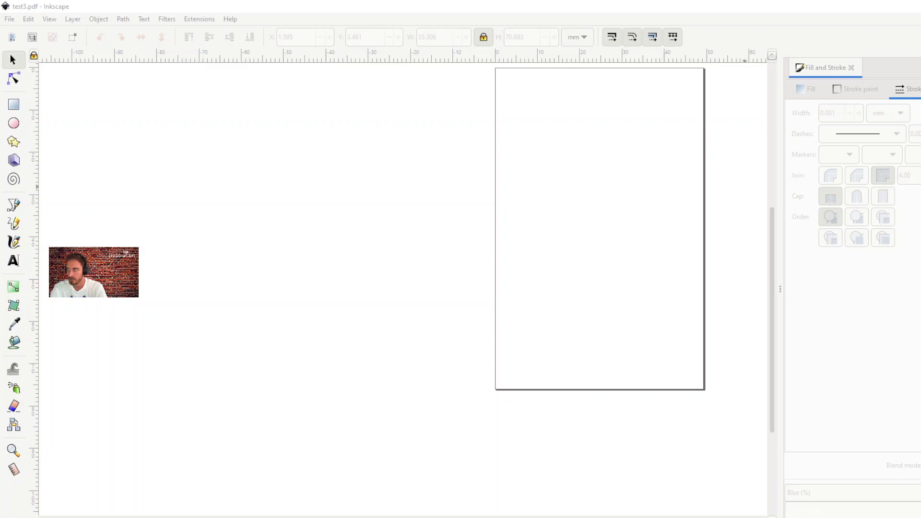
- Open test3.pdf from the Downloads folder in Acrobat and zoom out to see the whole page
left_click(596, 85)
double_click(730, 149)
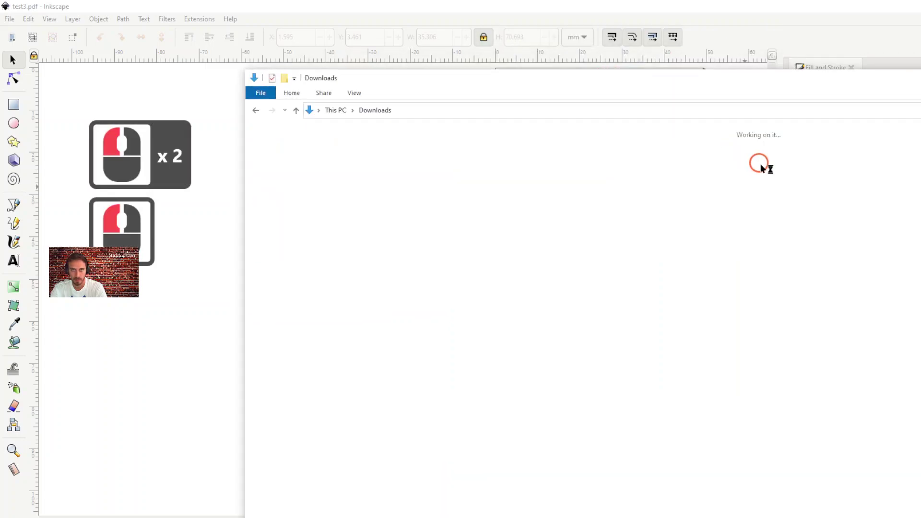
double_click(281, 170)
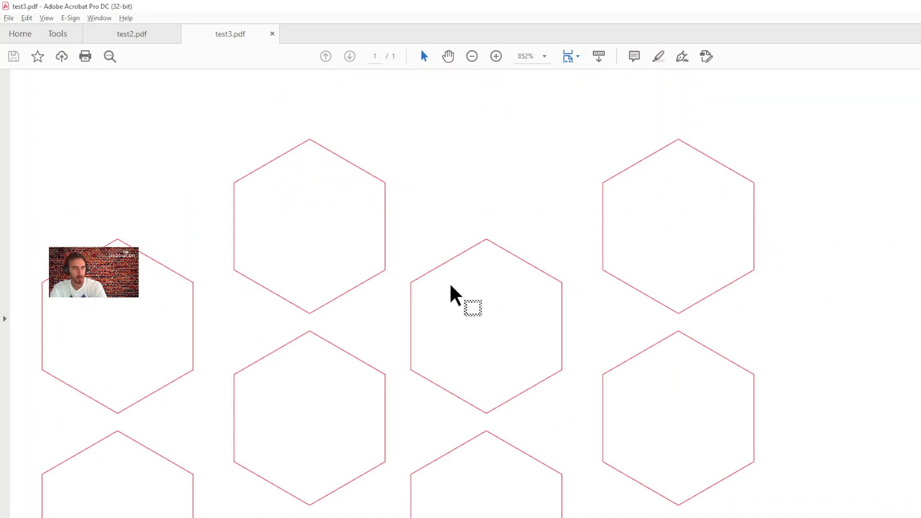
scroll(339, 206, "down", 2)
scroll(404, 212, "down", 6, "ctrl")
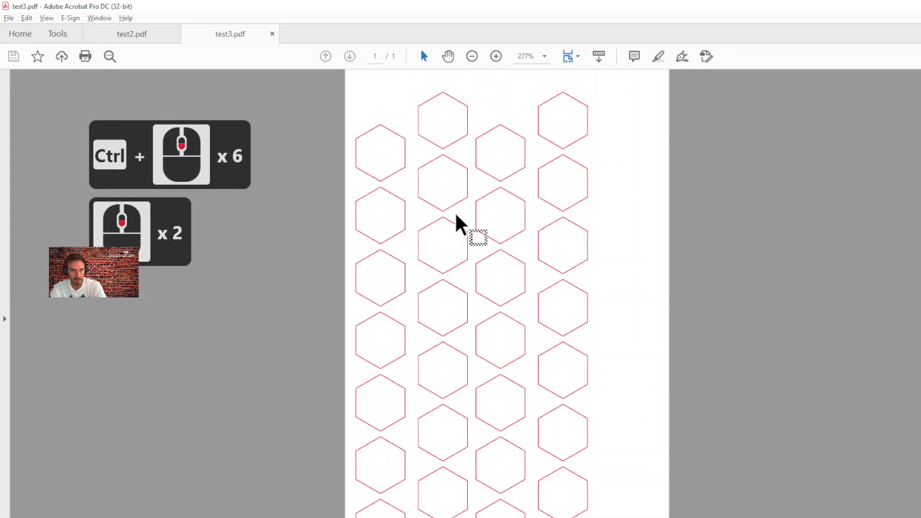
scroll(456, 215, "down", 1, "ctrl")
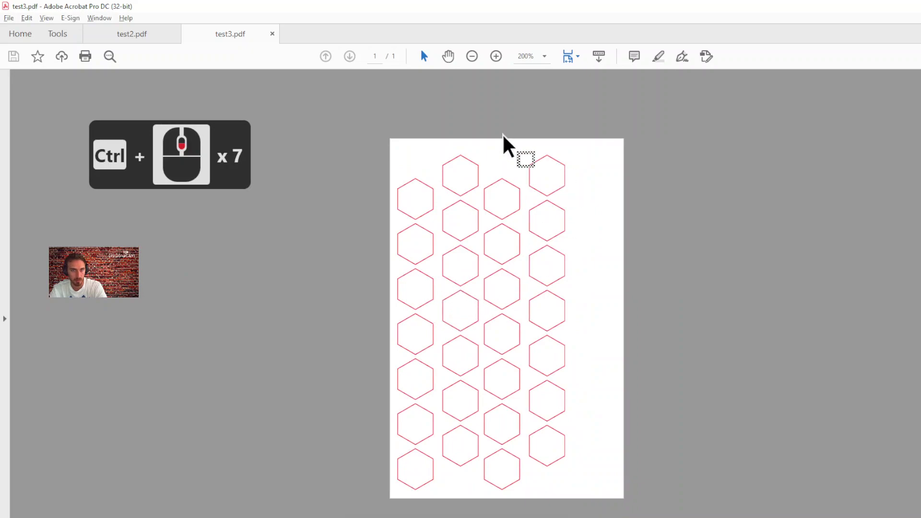
left_click(7, 21)
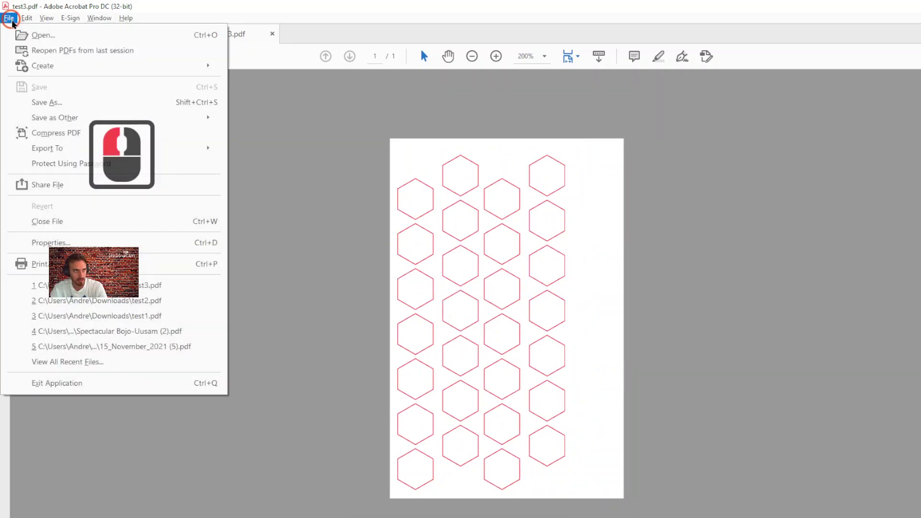
- Print test3 to the VLS3.50/60DT laser cutter with a 200% custom scale
left_click(44, 259)
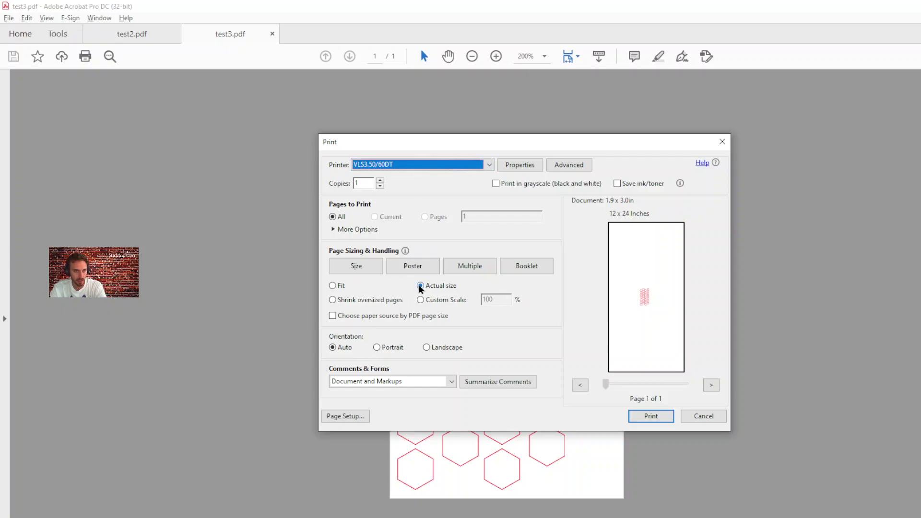
left_click(420, 300)
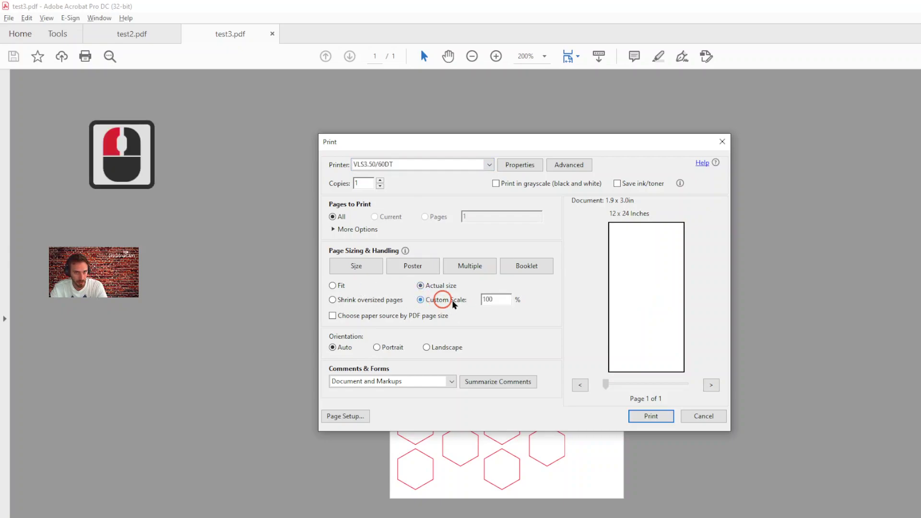
triple_click(489, 299)
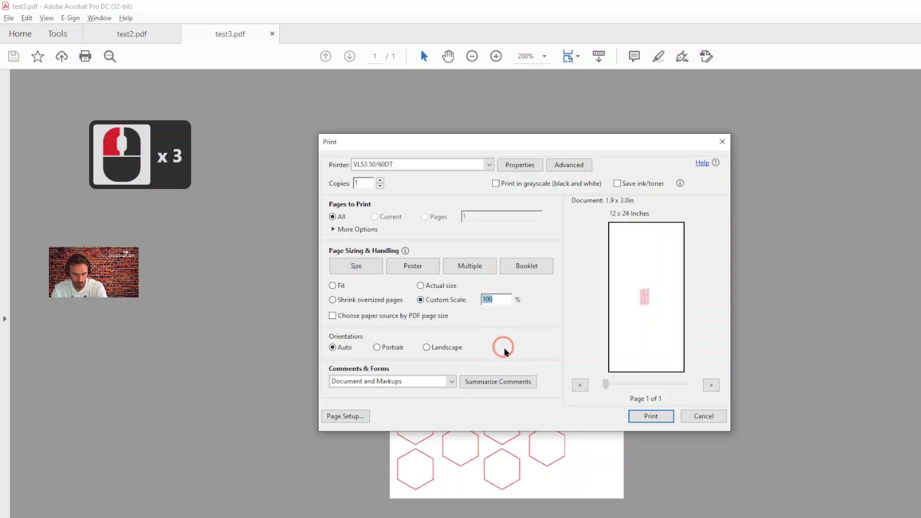
type("200")
key("Return")
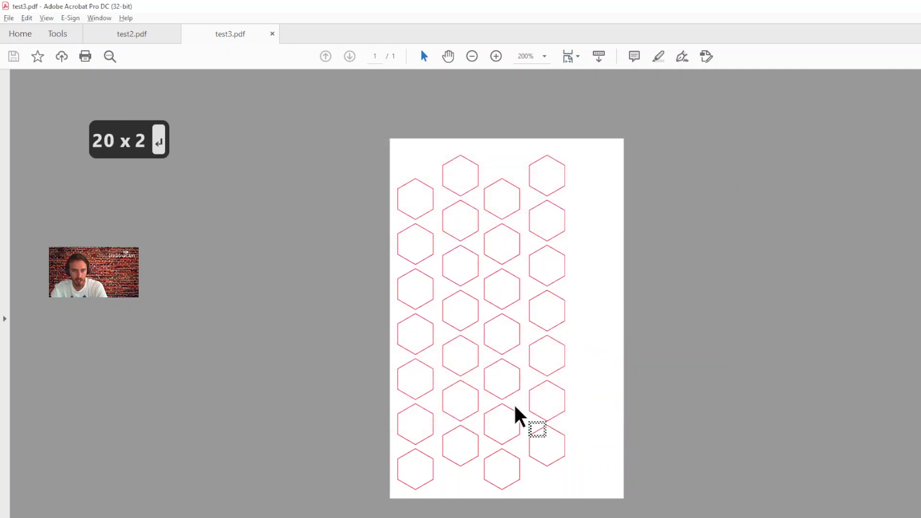
key("alt+Tab")
key("alt+Tab")
key("alt+Tab")
key("alt+Tab")
key("alt+Tab")
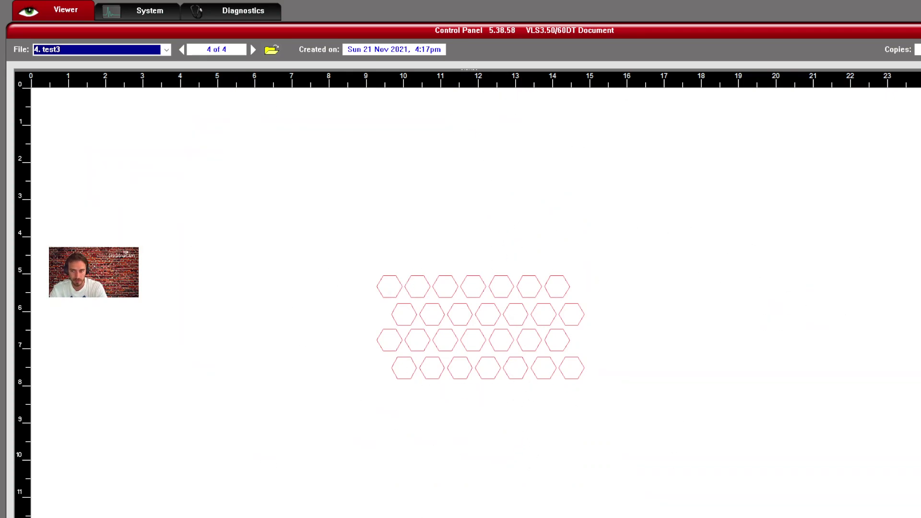
- Open the test3 job's Laser Settings and close them unchanged, showing the hexagon layout on the bed view
left_click(917, 482)
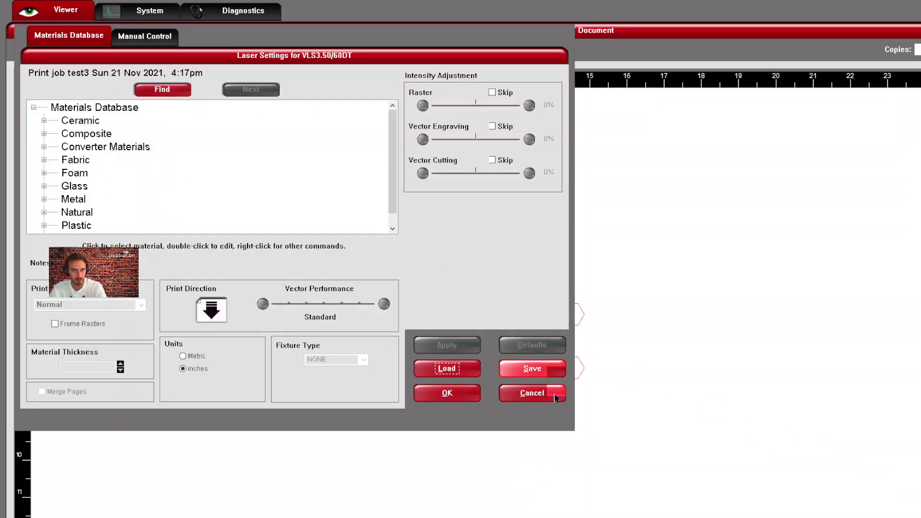
left_click(533, 393)
left_click(533, 396)
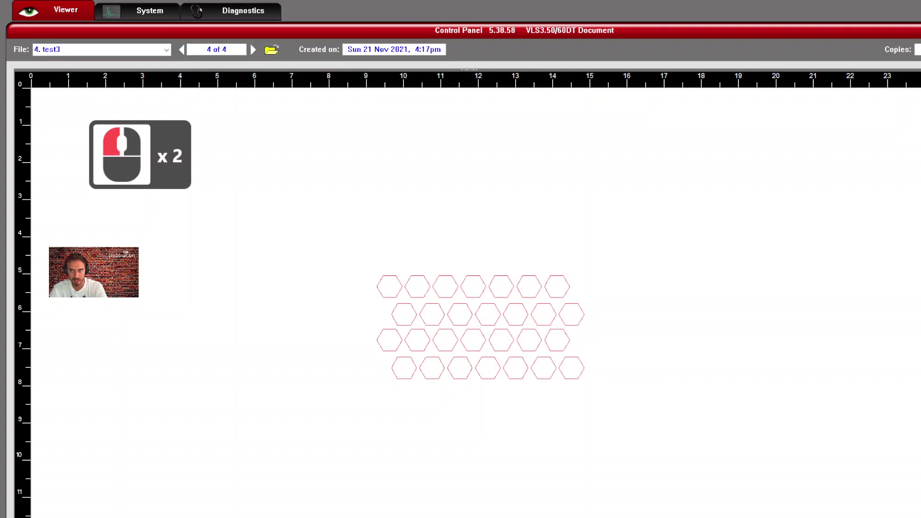